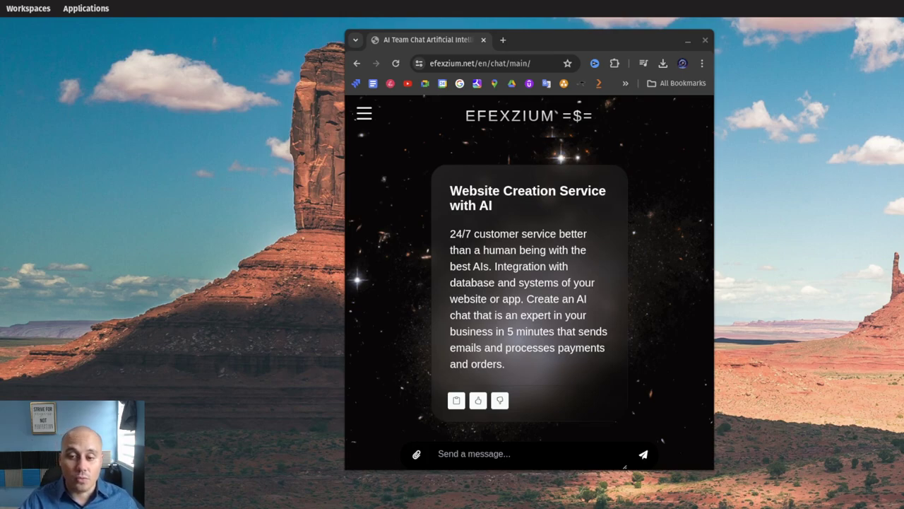
# Select the test PDF from Downloads in the file picker's recent list
pyautogui.click(417, 454)
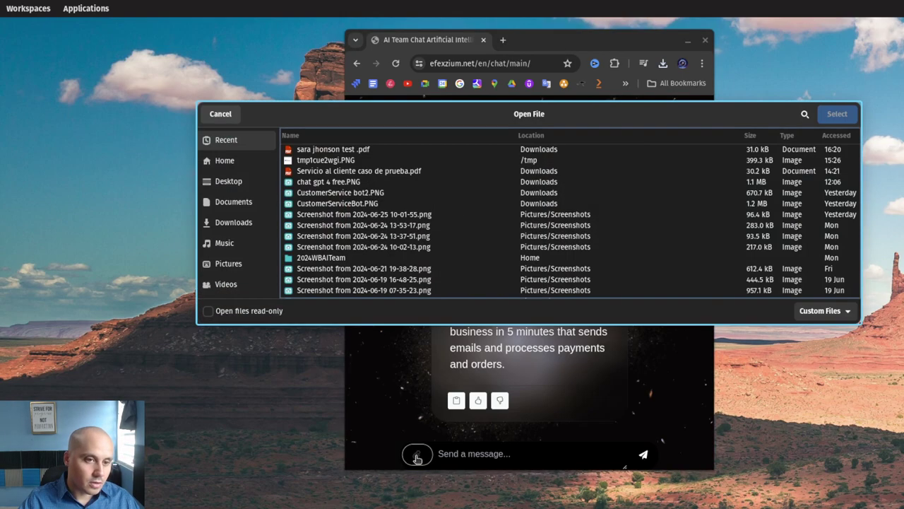
pyautogui.click(347, 152)
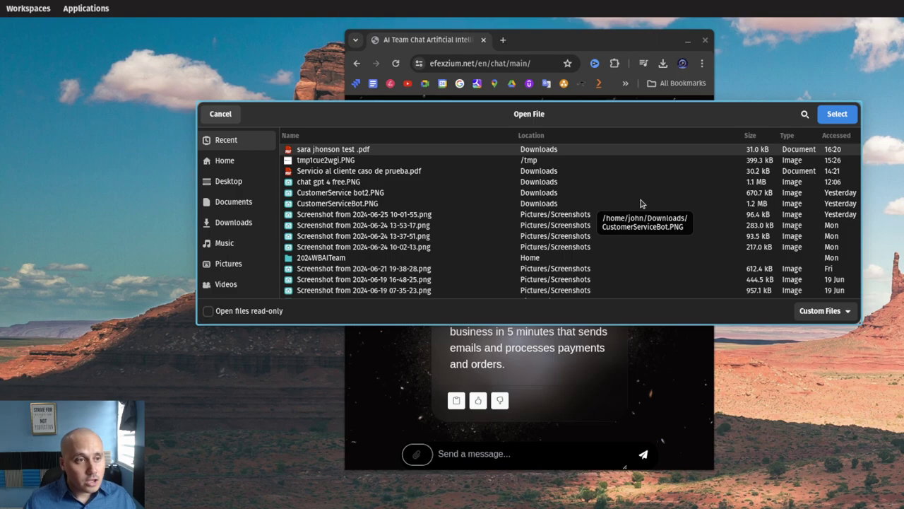
# Confirm the chosen test PDF and close the file picker
pyautogui.click(835, 113)
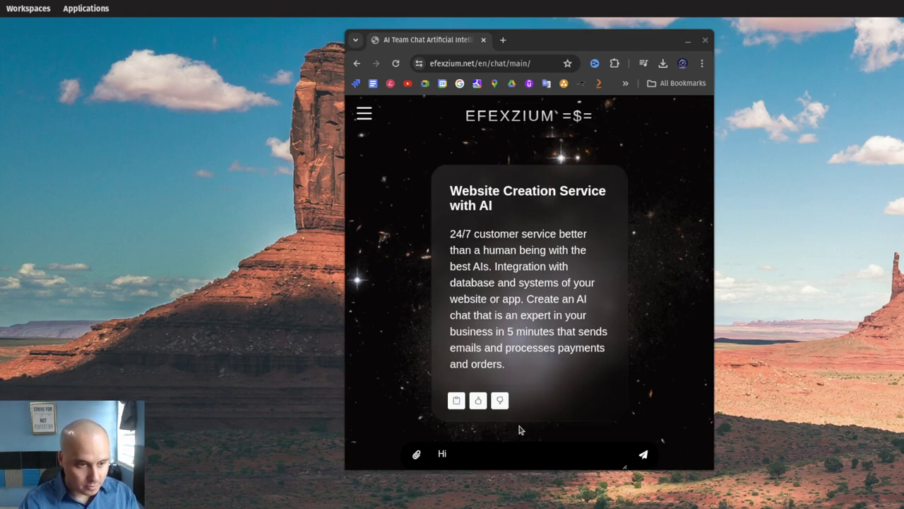
# Send an introduction with the customer's name and 'can you help me out ?', fixing the typos
pyautogui.click(486, 450)
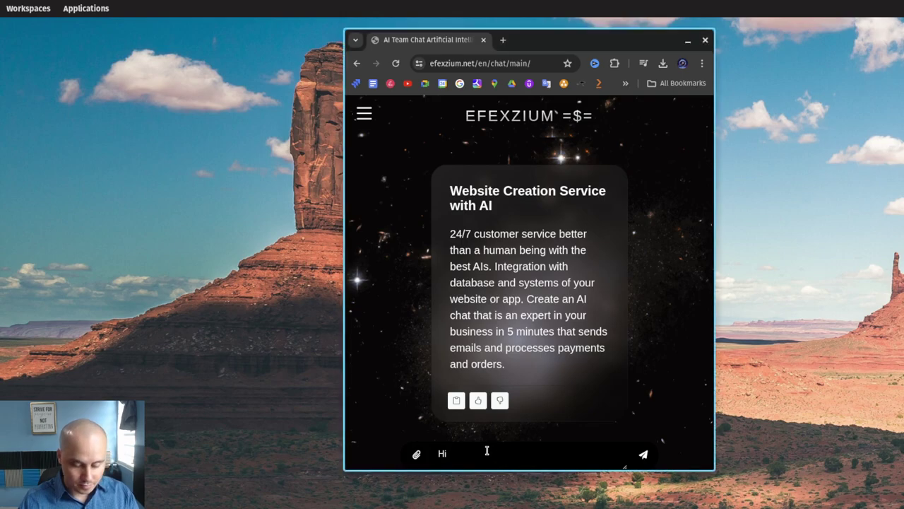
pyautogui.write('im sarah ')
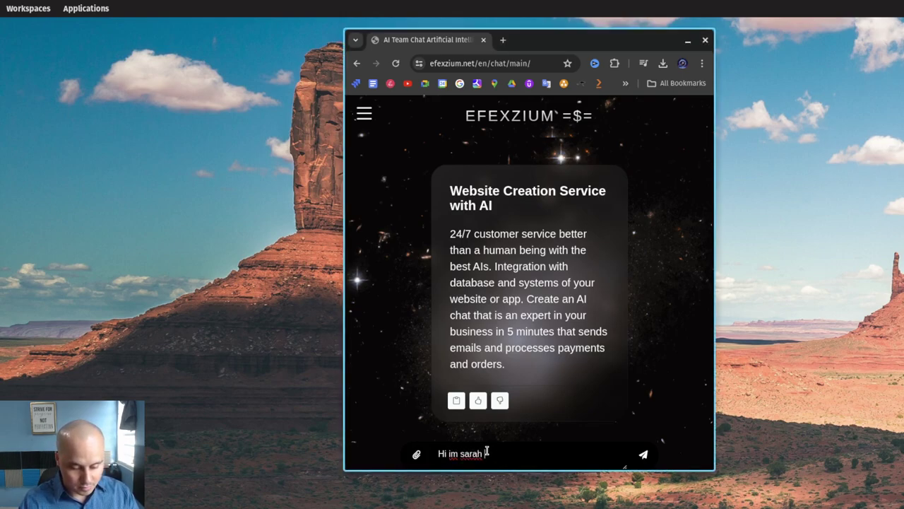
pyautogui.write('JohnSon')
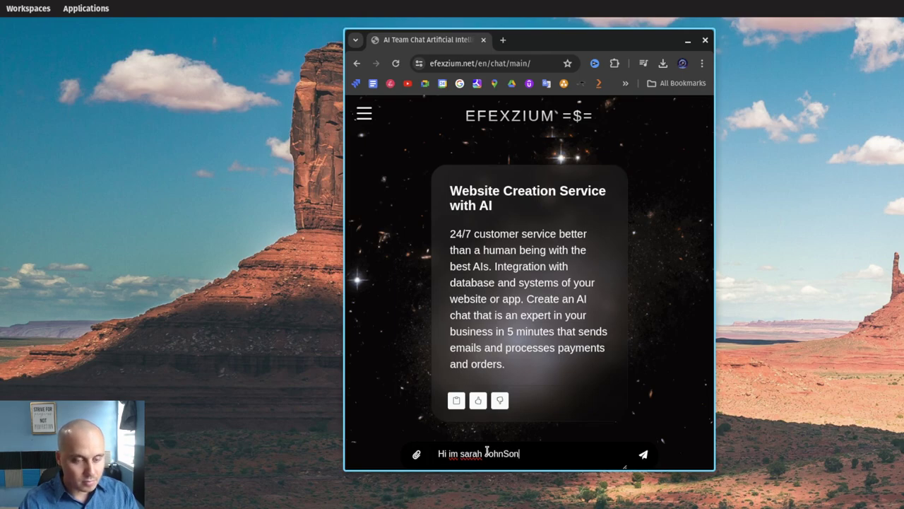
pyautogui.press('BackSpace')
pyautogui.press('BackSpace')
pyautogui.press('BackSpace')
pyautogui.write('son h')
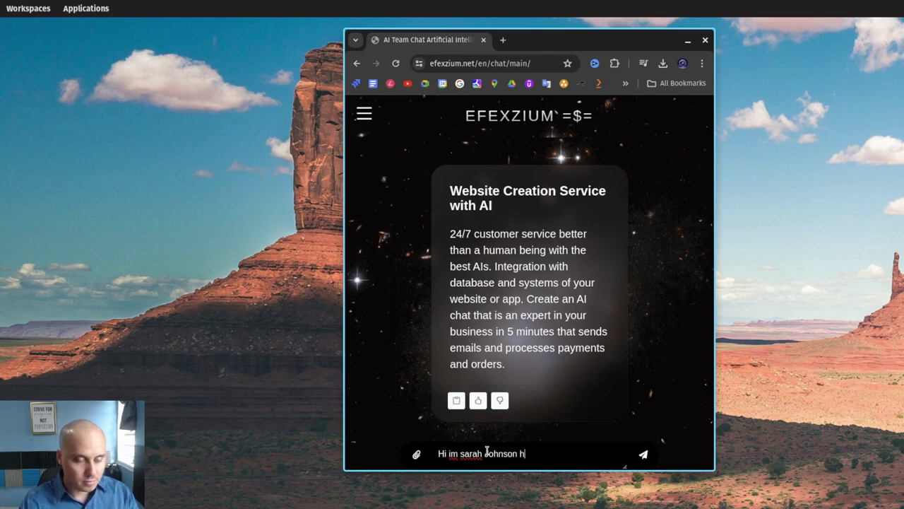
pyautogui.write('a')
pyautogui.press('BackSpace')
pyautogui.press('BackSpace')
pyautogui.write('can ')
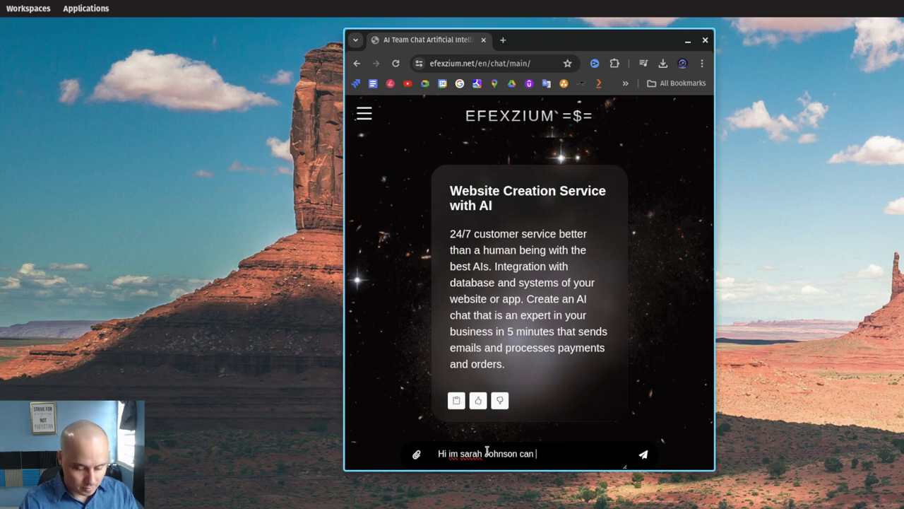
pyautogui.write('you help me ')
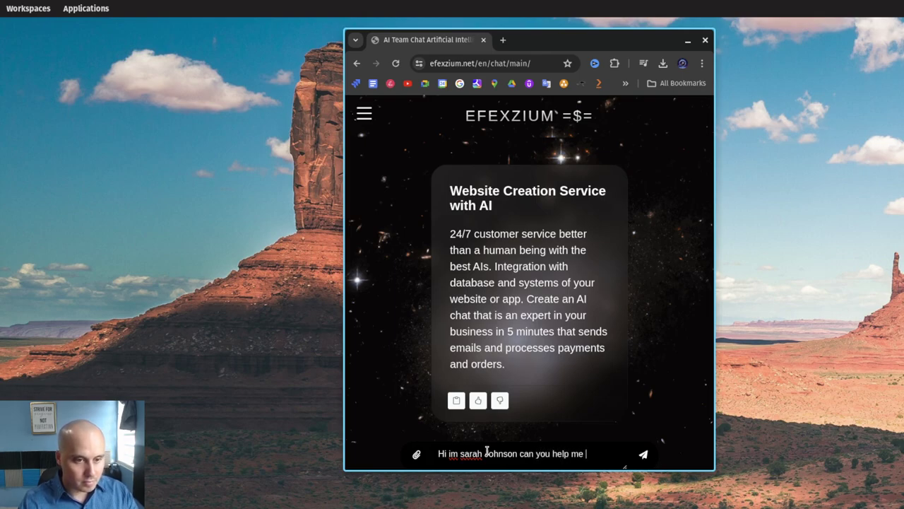
pyautogui.write('out ?')
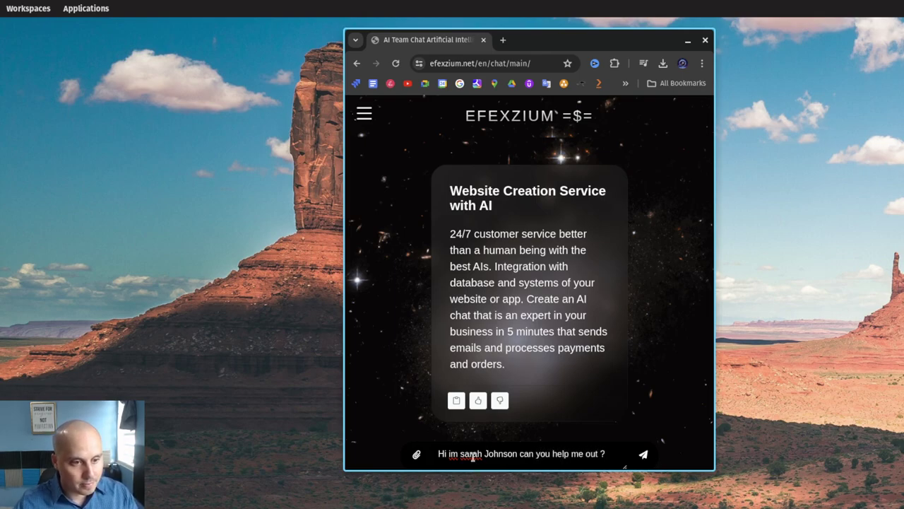
pyautogui.press('Return')
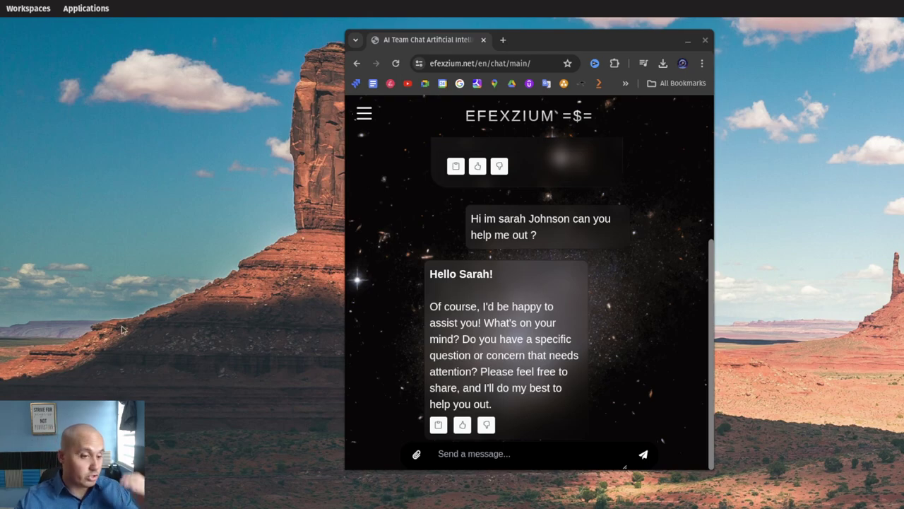
# Upload the test PDF, check the temporary-conversation confirmation, and start a 'Hi' greeting with the customer's name
pyautogui.click(416, 453)
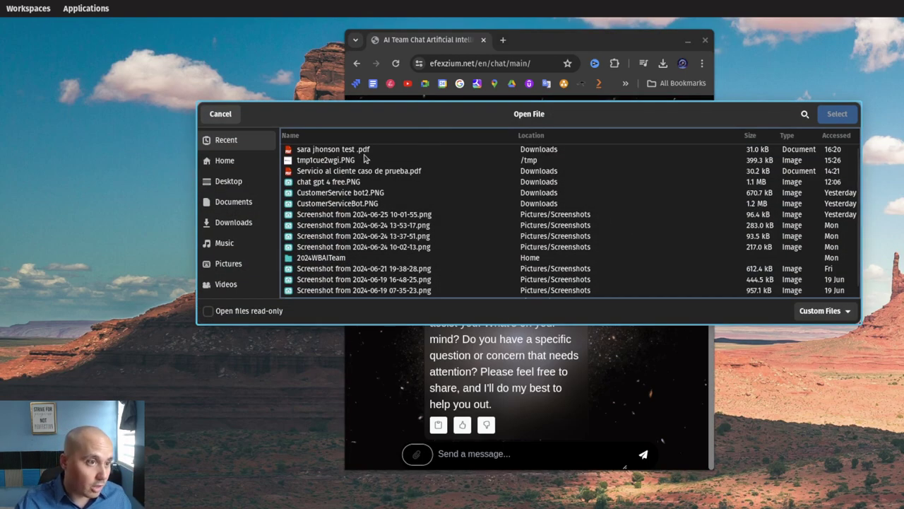
pyautogui.doubleClick(331, 149)
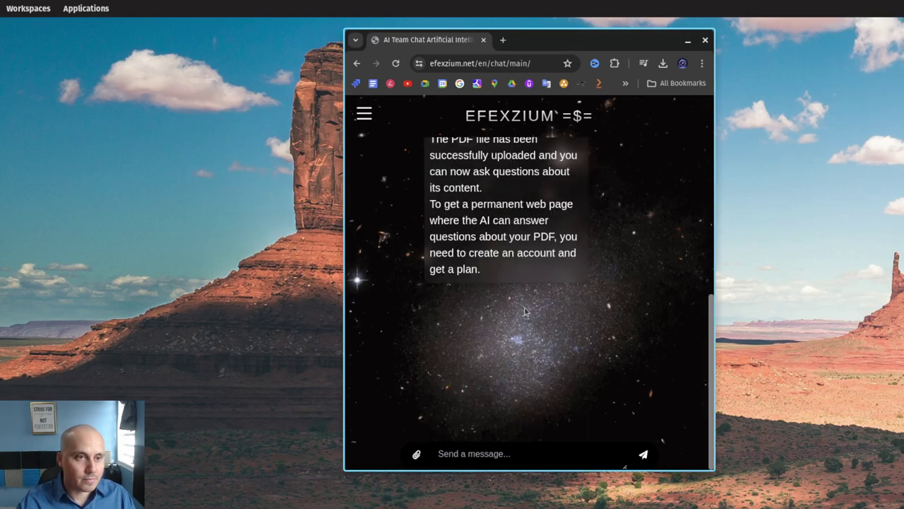
pyautogui.scroll(1, 522, 309)
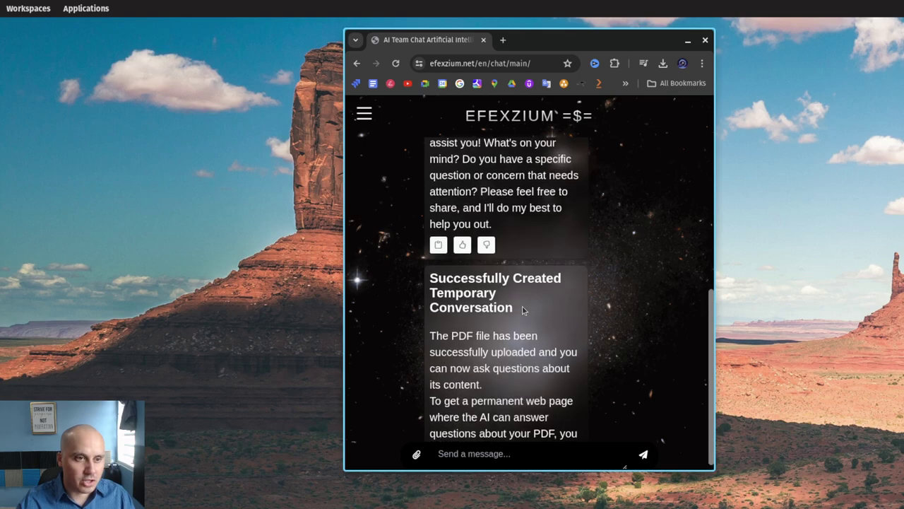
pyautogui.scroll(-2, 521, 339)
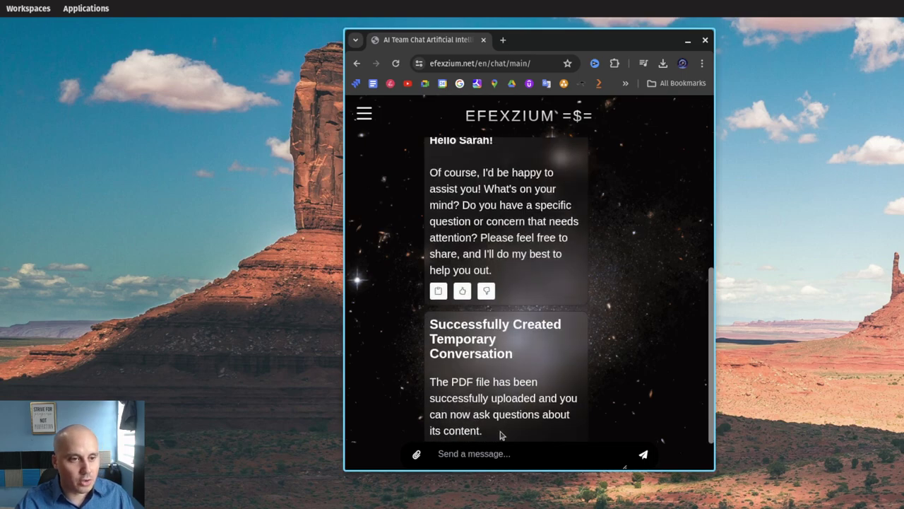
pyautogui.click(510, 449)
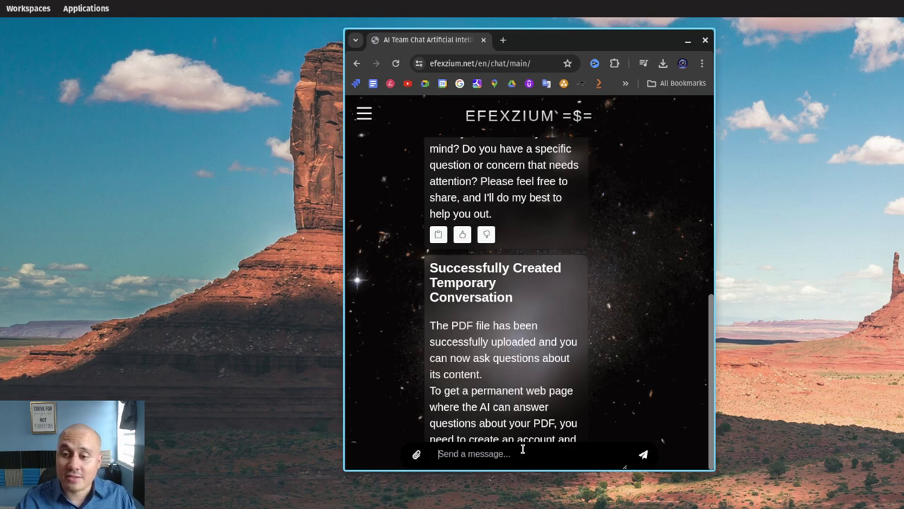
pyautogui.write('Hi i')
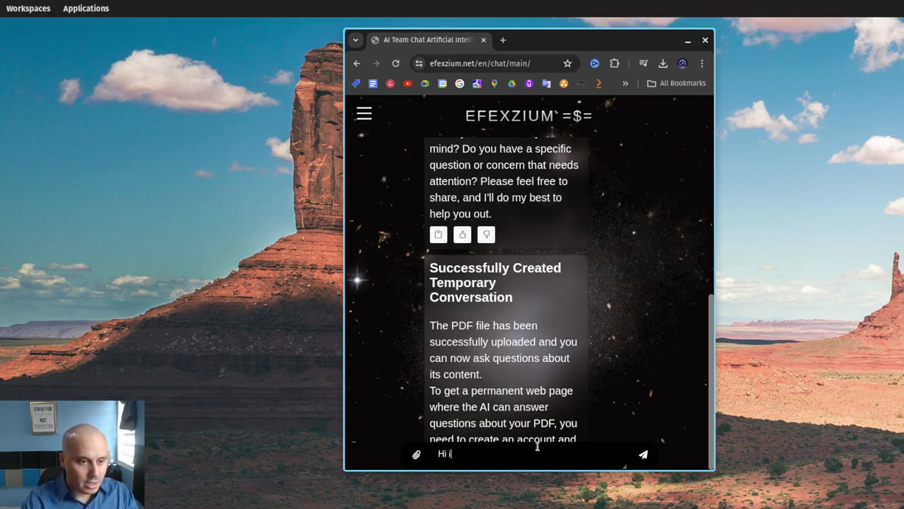
pyautogui.write('m Sa')
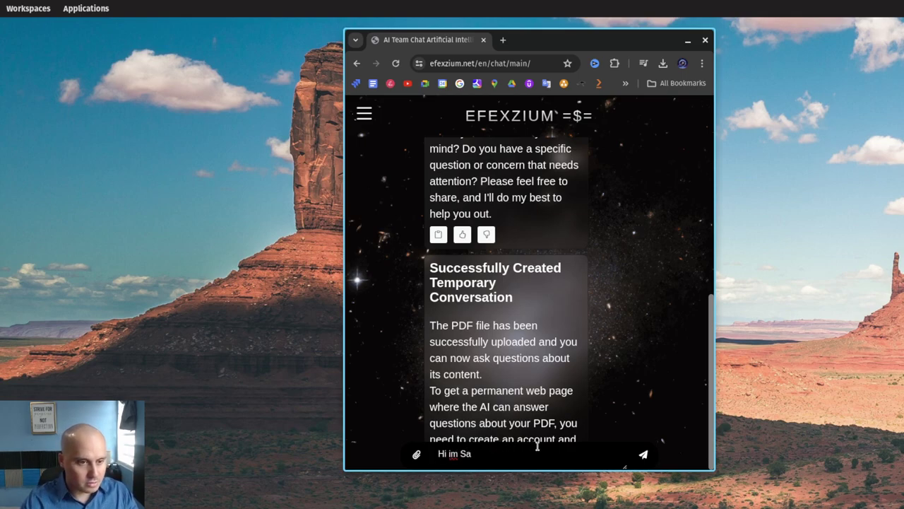
pyautogui.write('rah ')
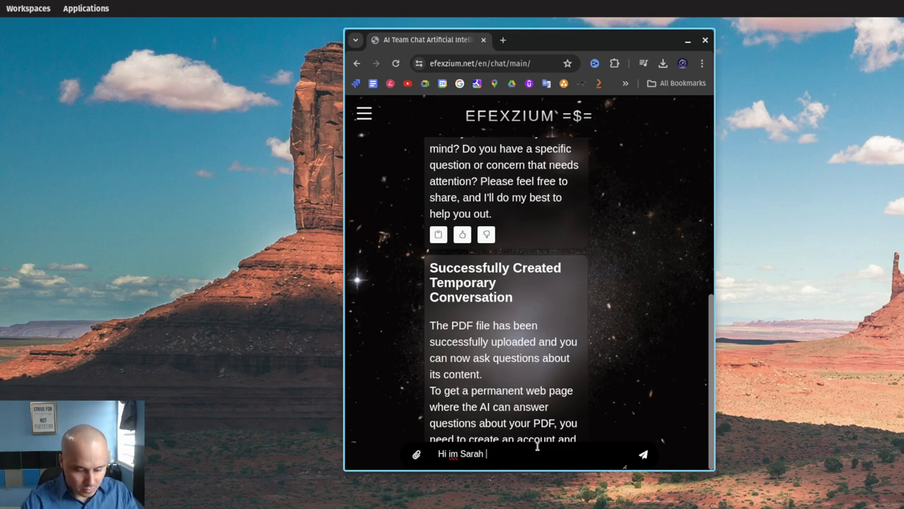
pyautogui.write('Johnson')
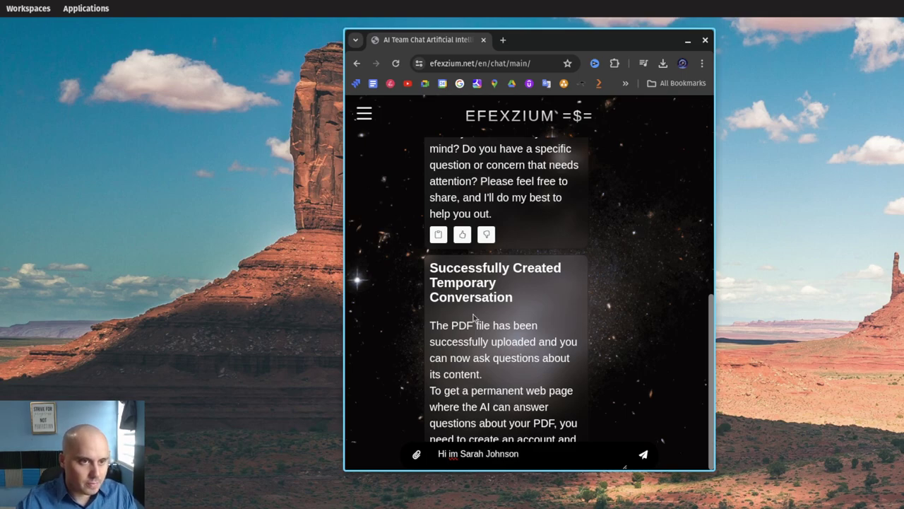
# Finish the greeting with ', please help me out!' and send it to the AI
pyautogui.scroll(3, 473, 318)
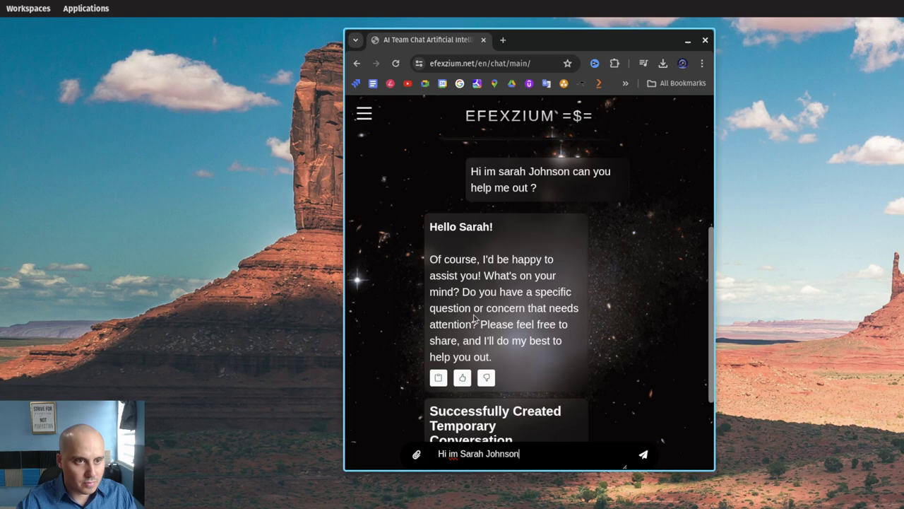
pyautogui.scroll(3, 475, 319)
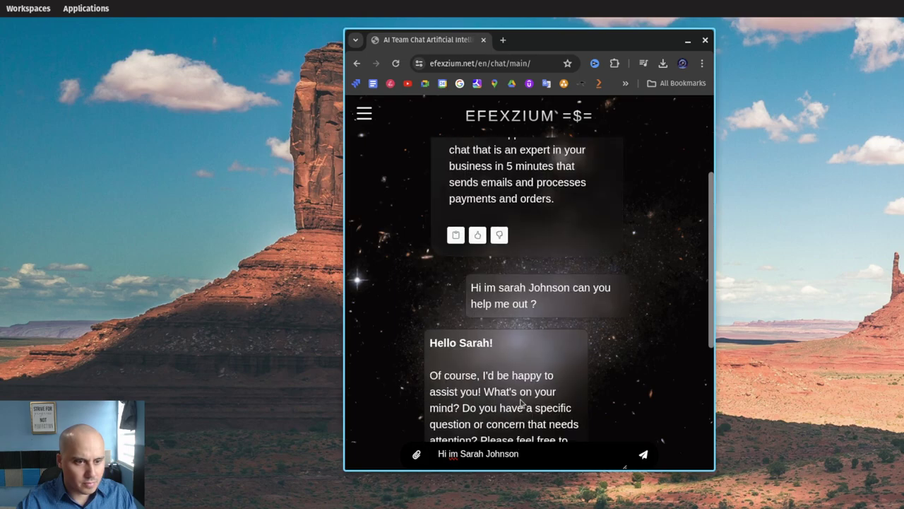
pyautogui.scroll(-5, 532, 456)
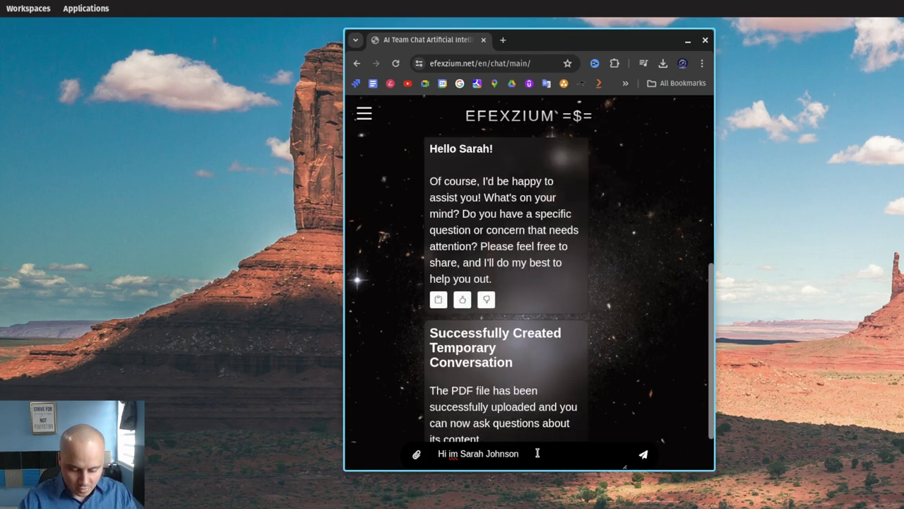
pyautogui.write(', please help me out')
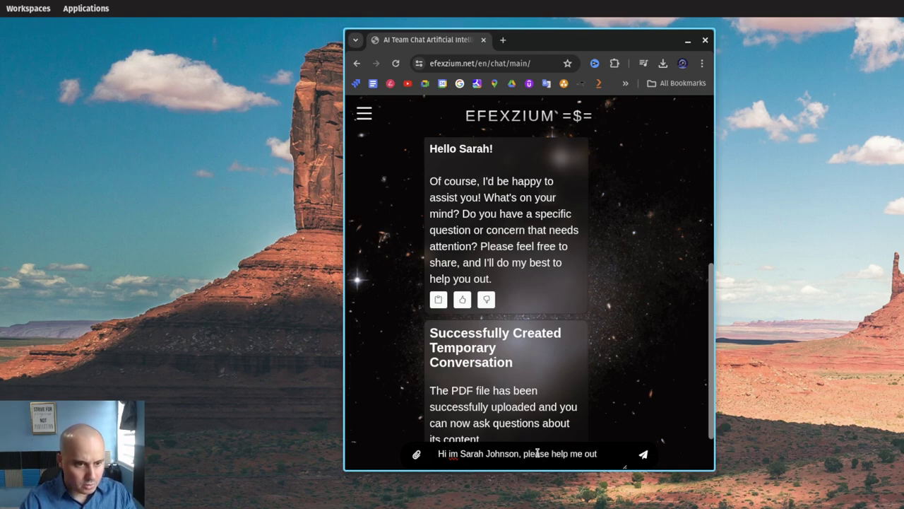
pyautogui.write('!')
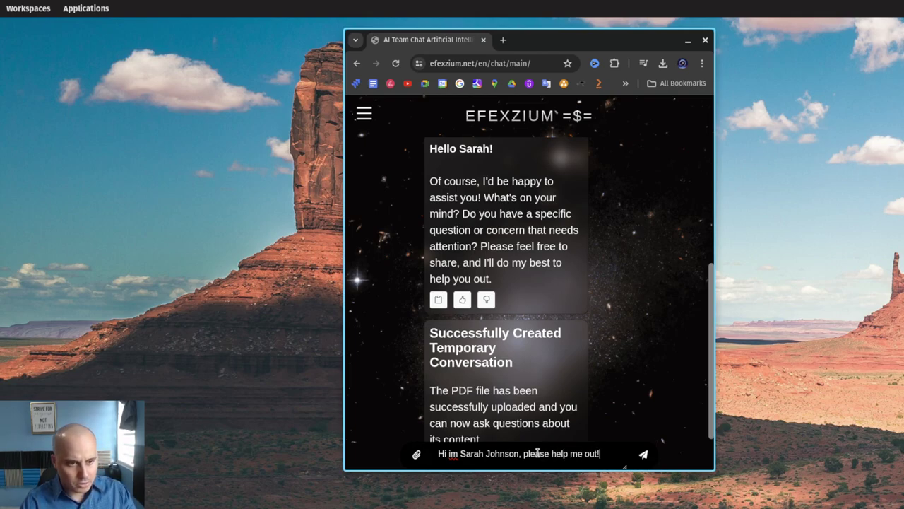
pyautogui.press('Return')
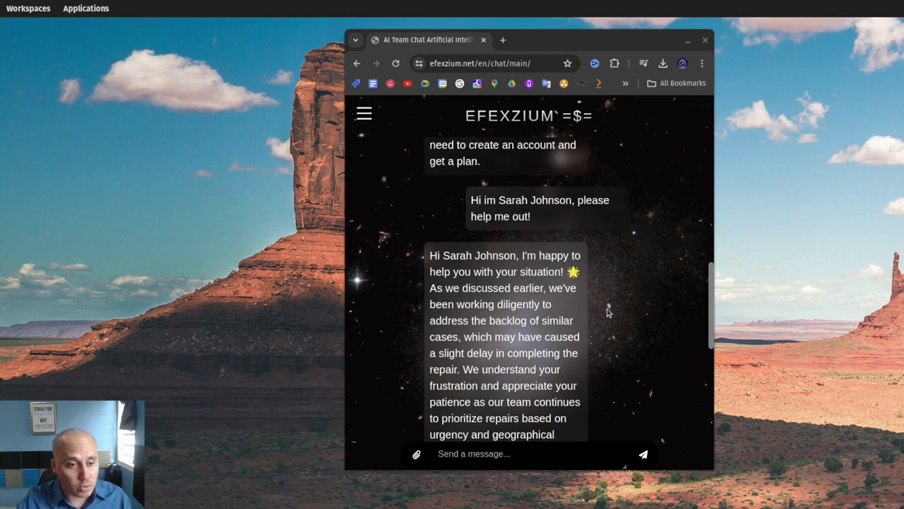
# Scroll through the AI's reply to its offer of a follow-up call or a repair timeline
pyautogui.scroll(-2, 606, 312)
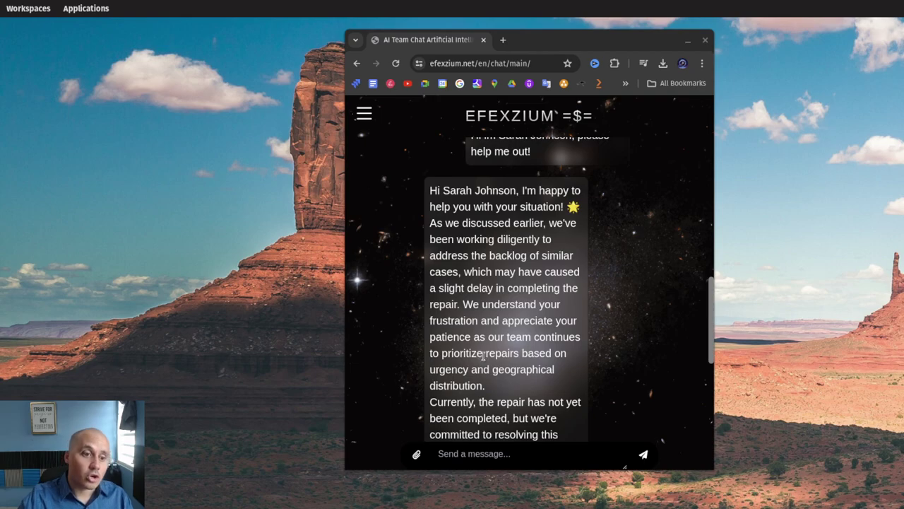
pyautogui.scroll(-2, 506, 379)
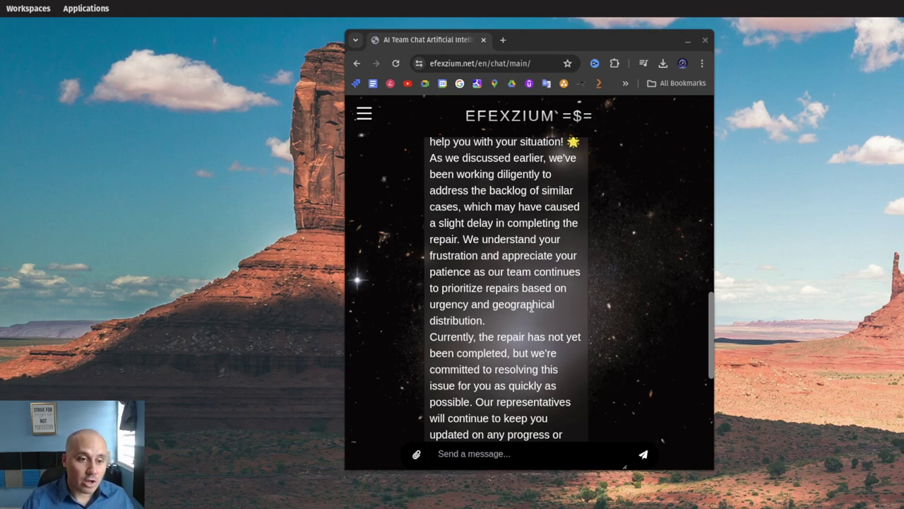
pyautogui.scroll(-1, 539, 309)
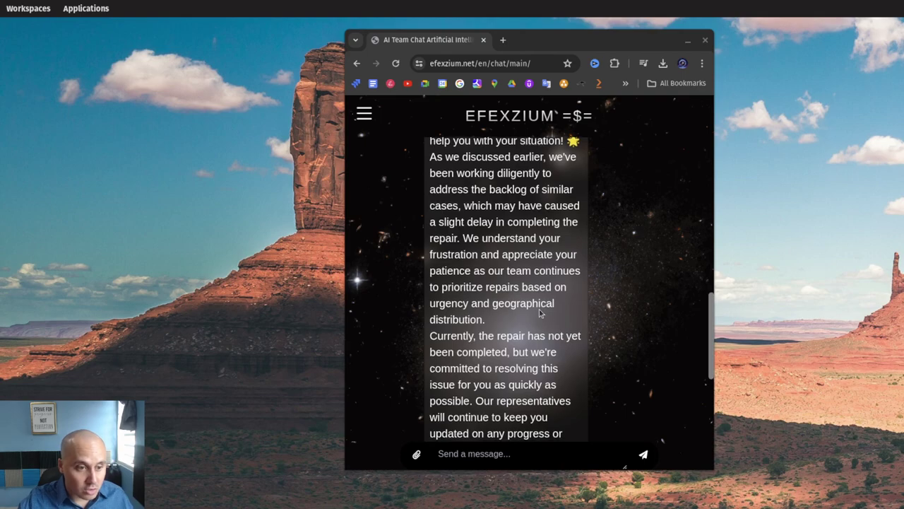
pyautogui.scroll(-2, 553, 317)
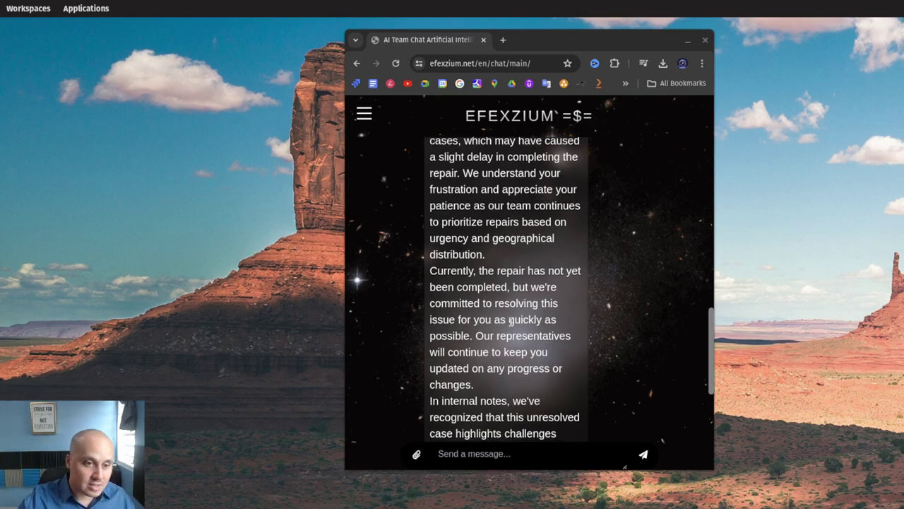
pyautogui.scroll(-2, 512, 323)
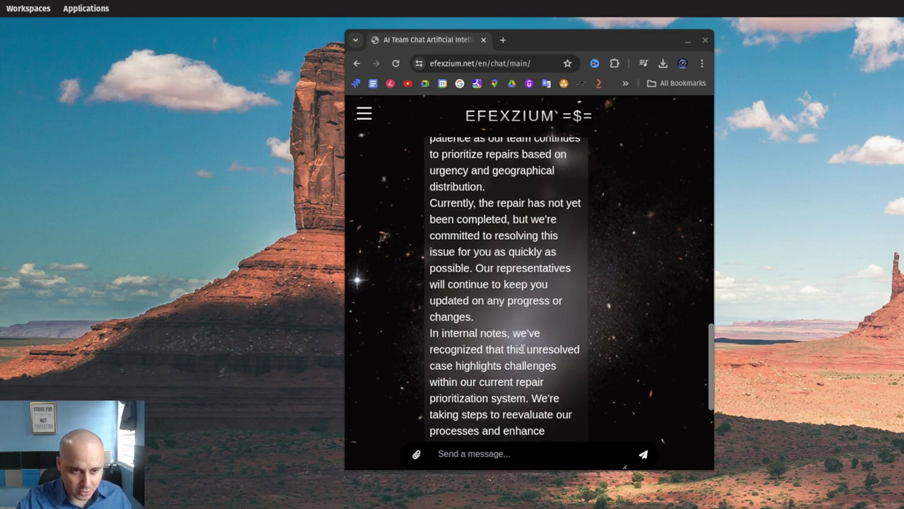
pyautogui.scroll(-2, 522, 346)
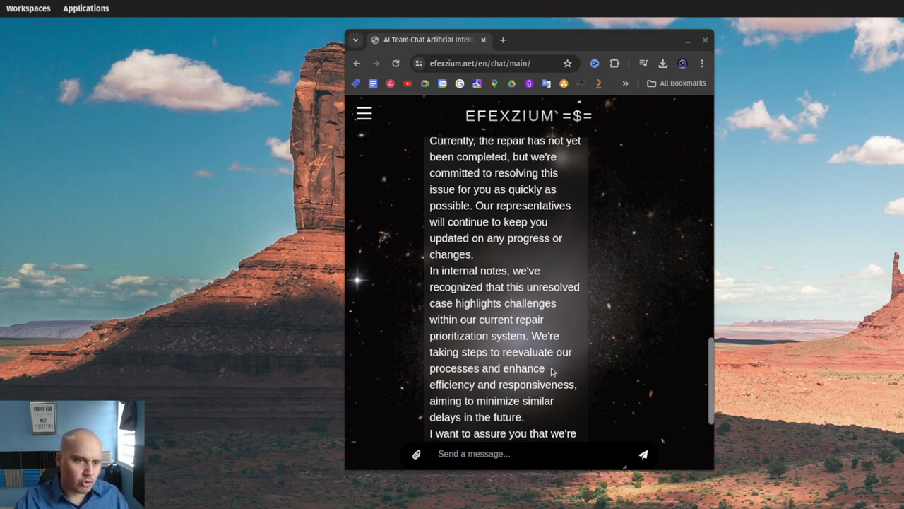
pyautogui.scroll(-1, 552, 372)
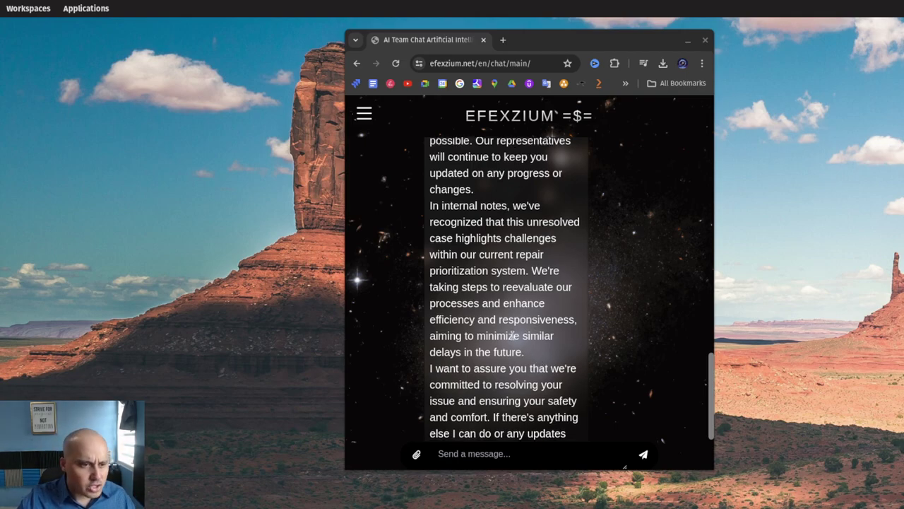
pyautogui.scroll(-2, 513, 336)
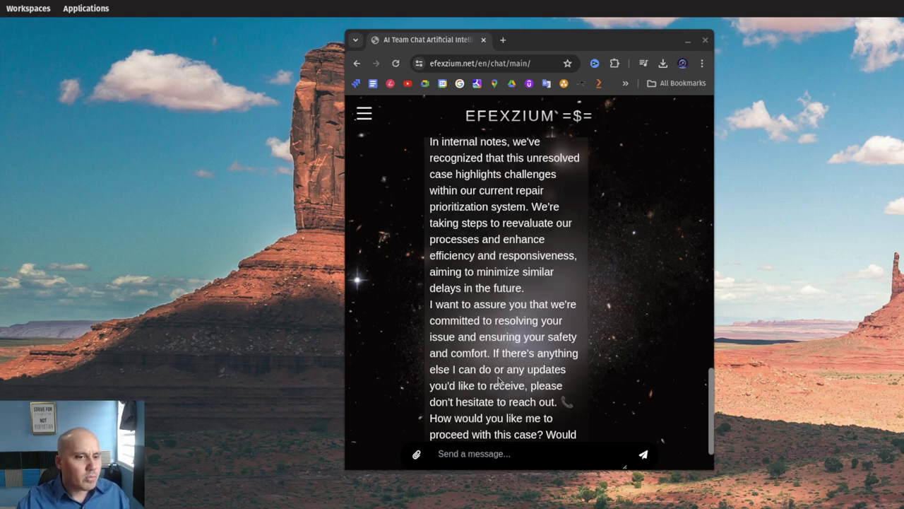
pyautogui.scroll(-1, 519, 418)
pyautogui.scroll(-2, 523, 420)
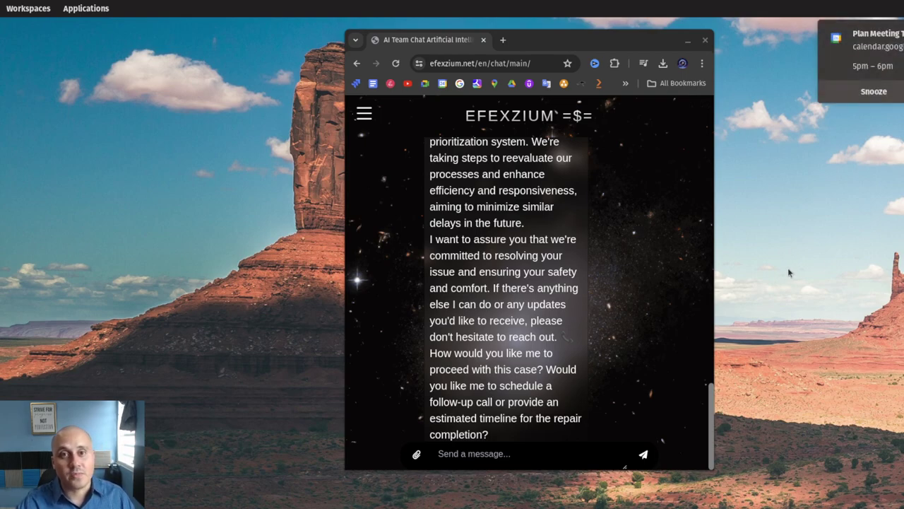
pyautogui.click(874, 91)
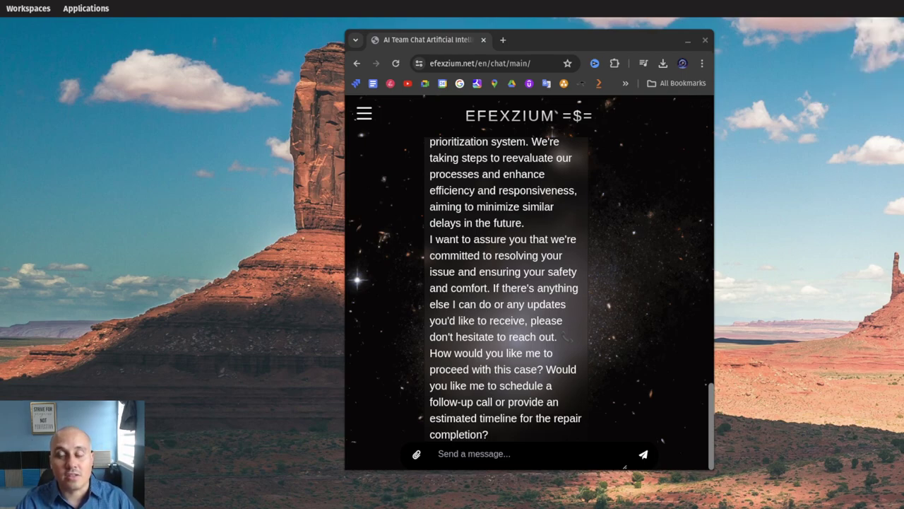